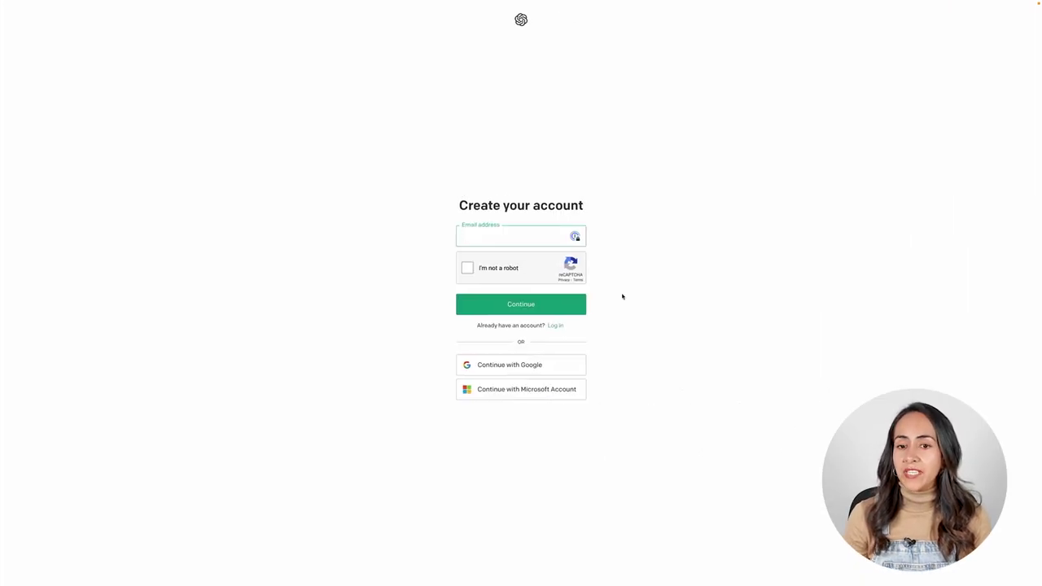
Register with an e-mail address and password, then verify the e-mail from the Gmail message
{"action": "type", "text": "email"}
{"action": "left_click", "coordinate": [468, 268]}
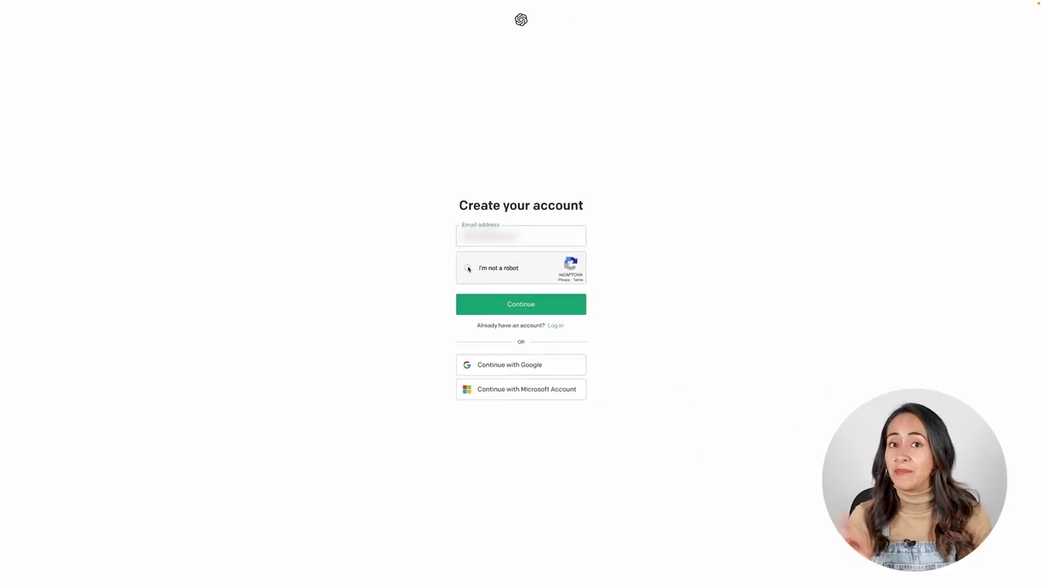
{"action": "left_click", "coordinate": [561, 312]}
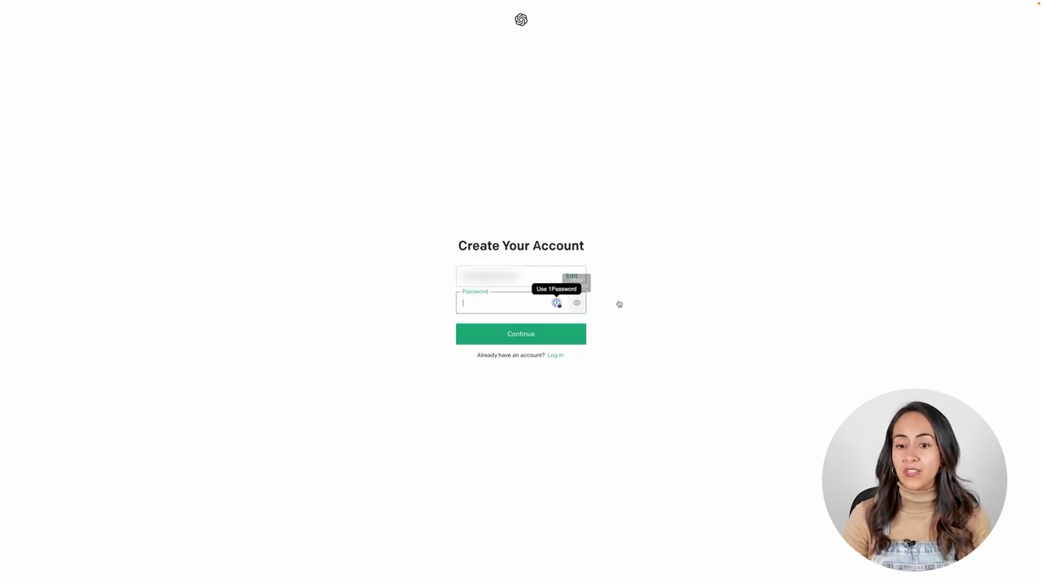
{"action": "left_click", "coordinate": [535, 341]}
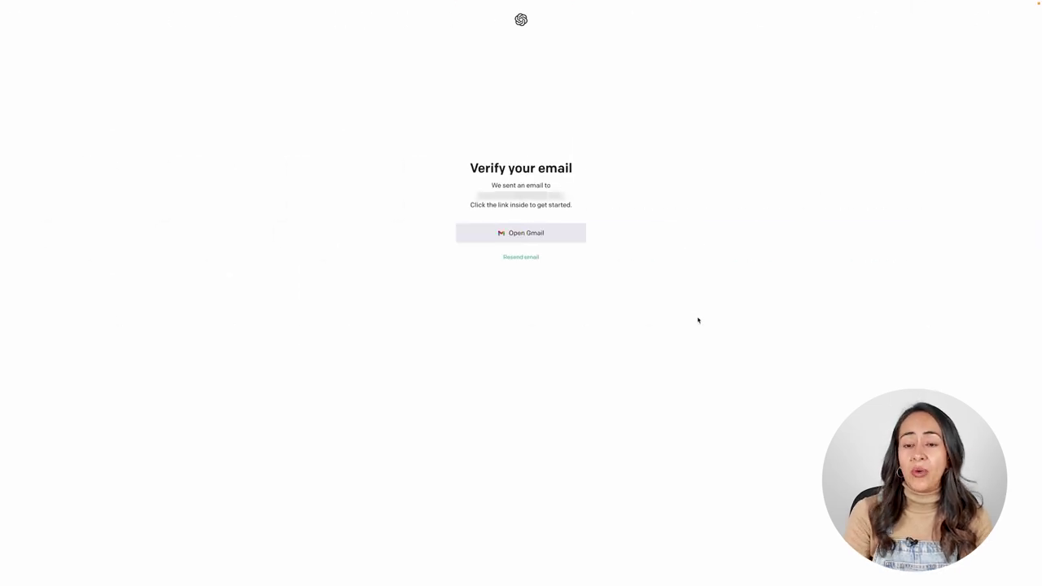
{"action": "left_click", "coordinate": [521, 233]}
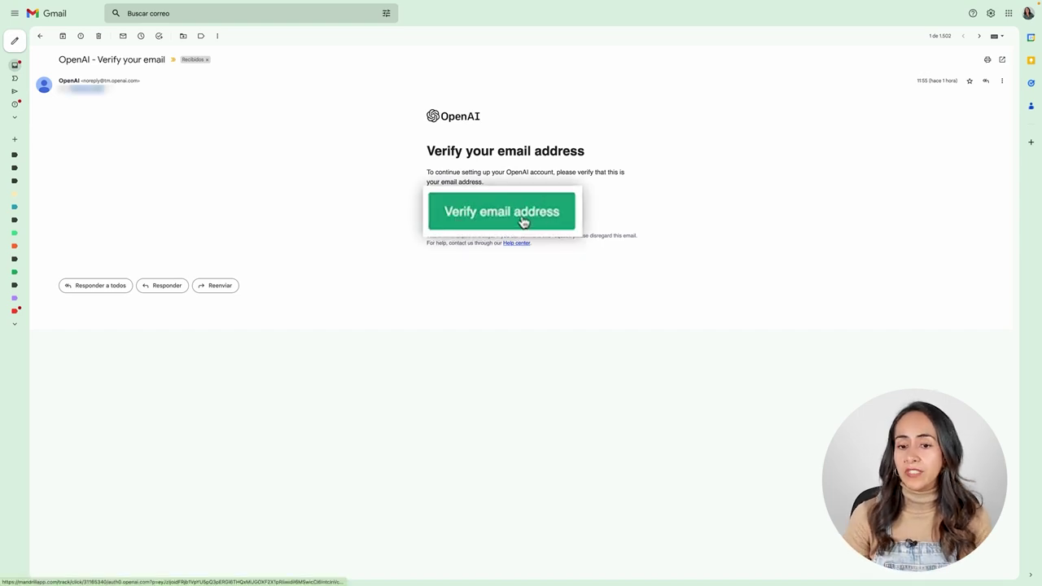
{"action": "left_click", "coordinate": [464, 206]}
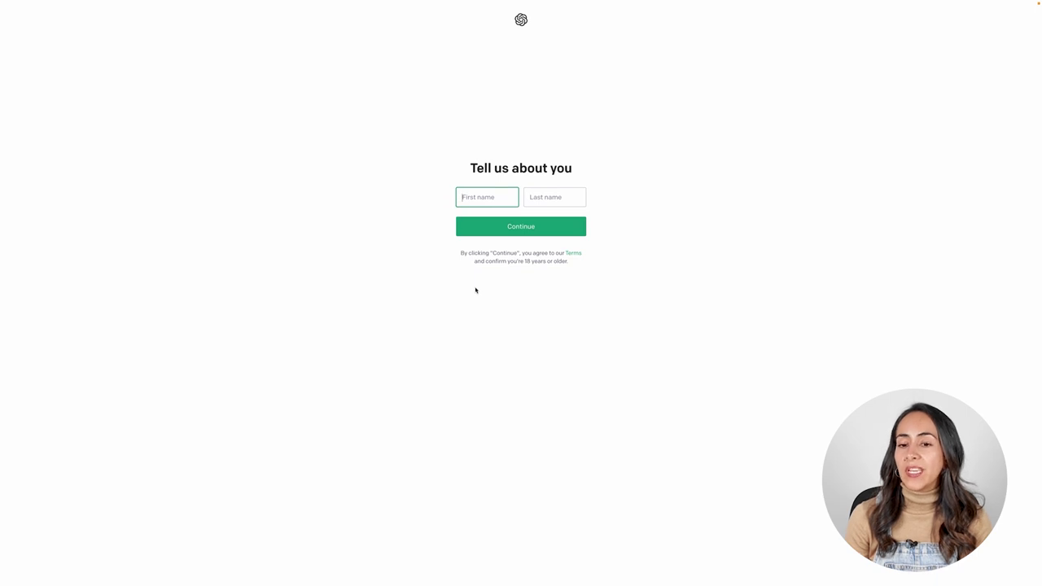
Enter the user's first and last name and submit them
{"action": "key", "text": "Tab"}
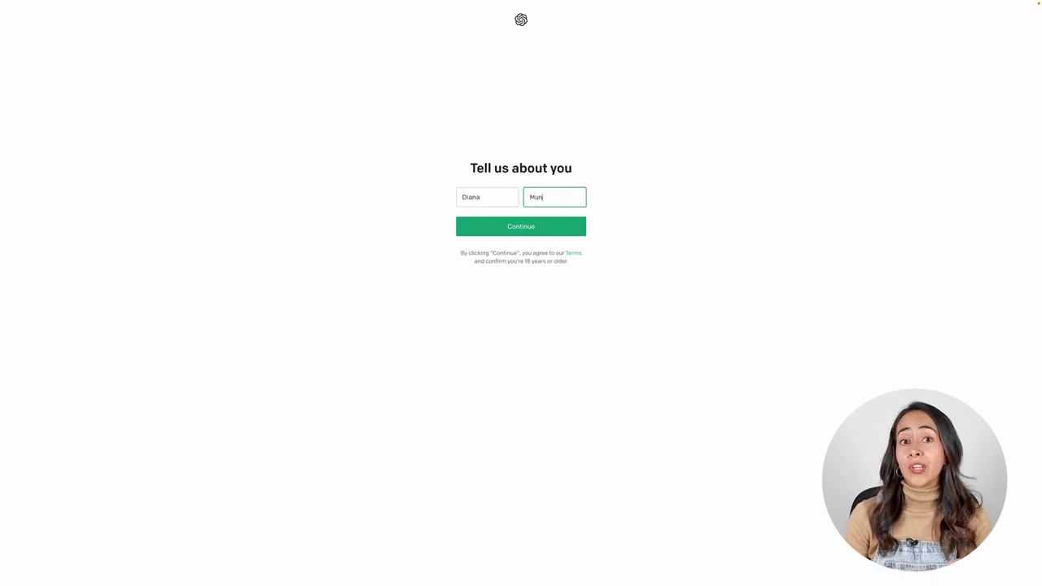
{"action": "left_click", "coordinate": [514, 230]}
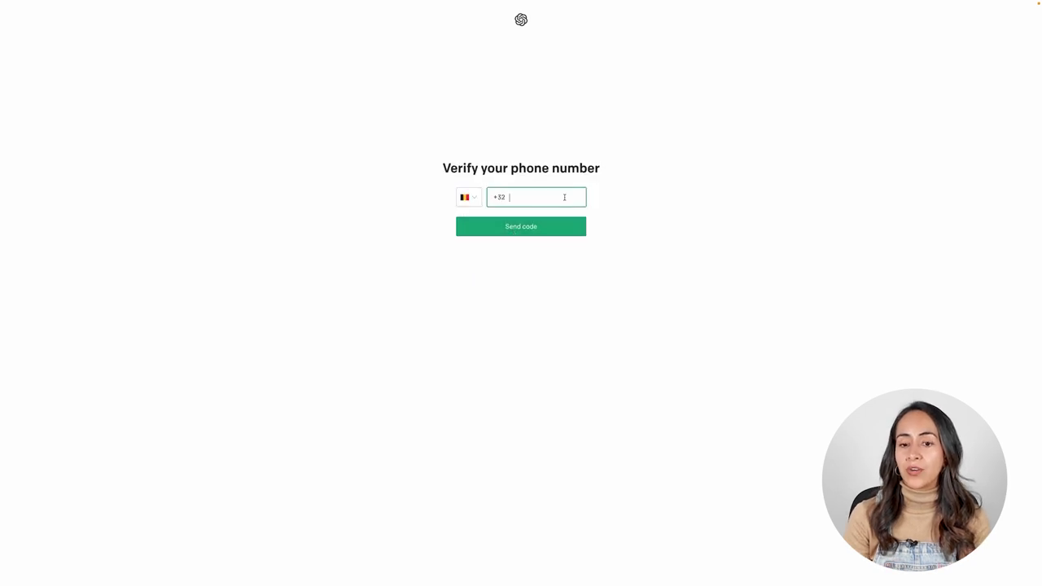
Verify the phone number with the six-digit code sent by text
{"action": "key", "text": "ctrl+v"}
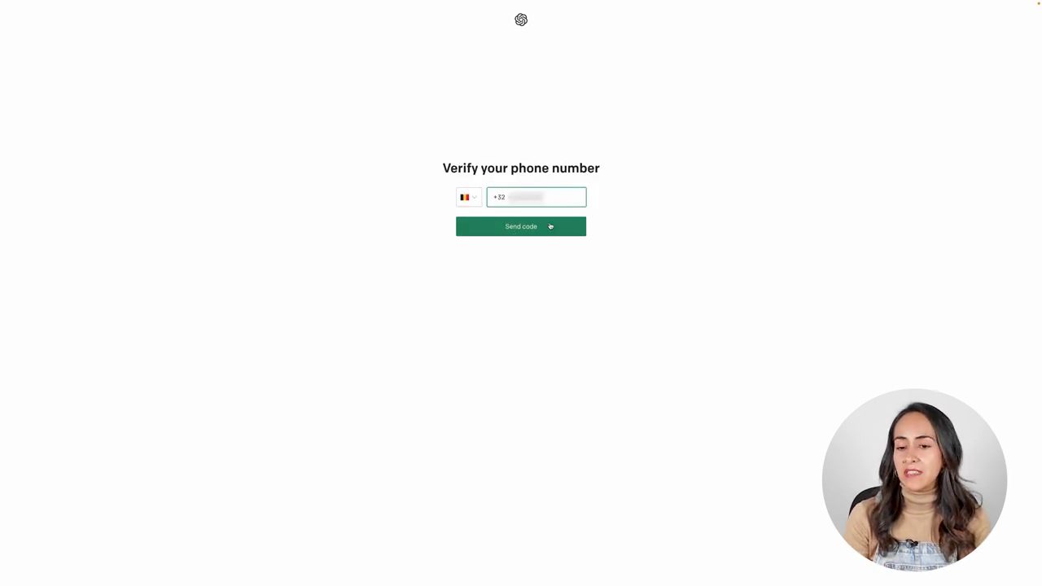
{"action": "left_click", "coordinate": [551, 227]}
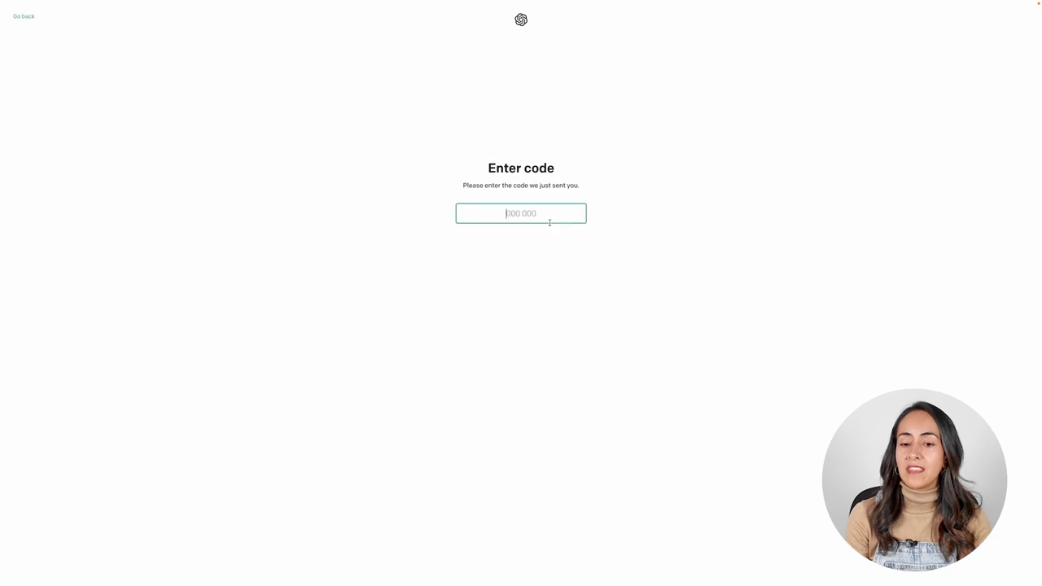
{"action": "key", "text": "ctrl+v"}
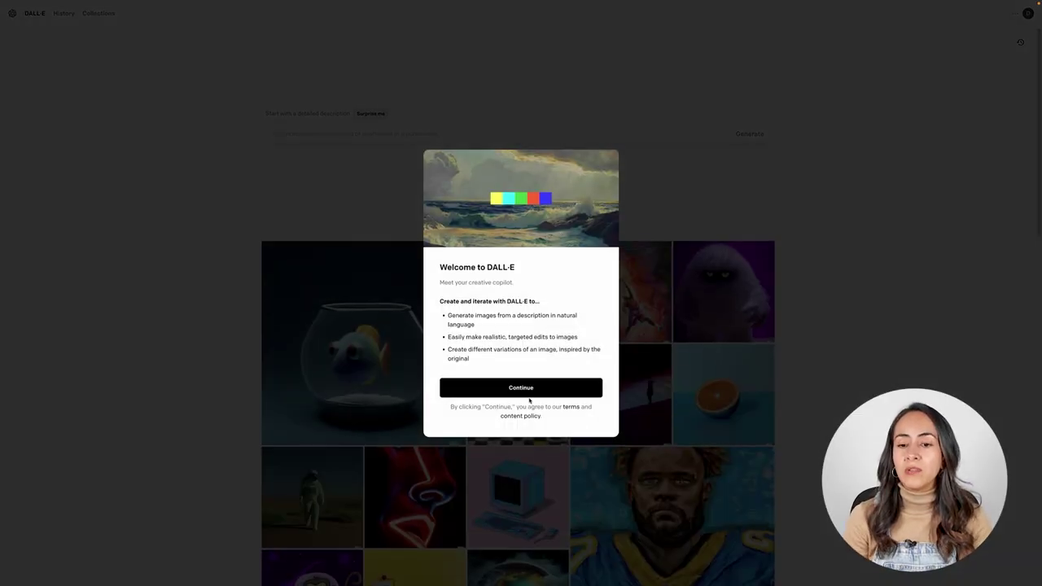
Accept the DALL·E welcome, review the free monthly credits note, and start creating
{"action": "left_click", "coordinate": [525, 389]}
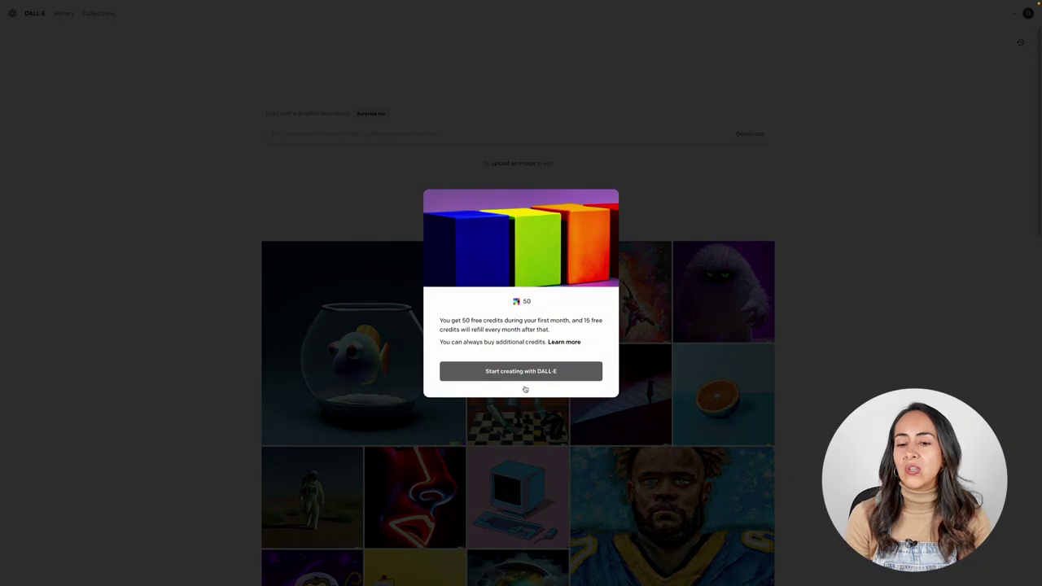
{"action": "left_click_drag", "start_coordinate": [462, 320], "coordinate": [569, 319]}
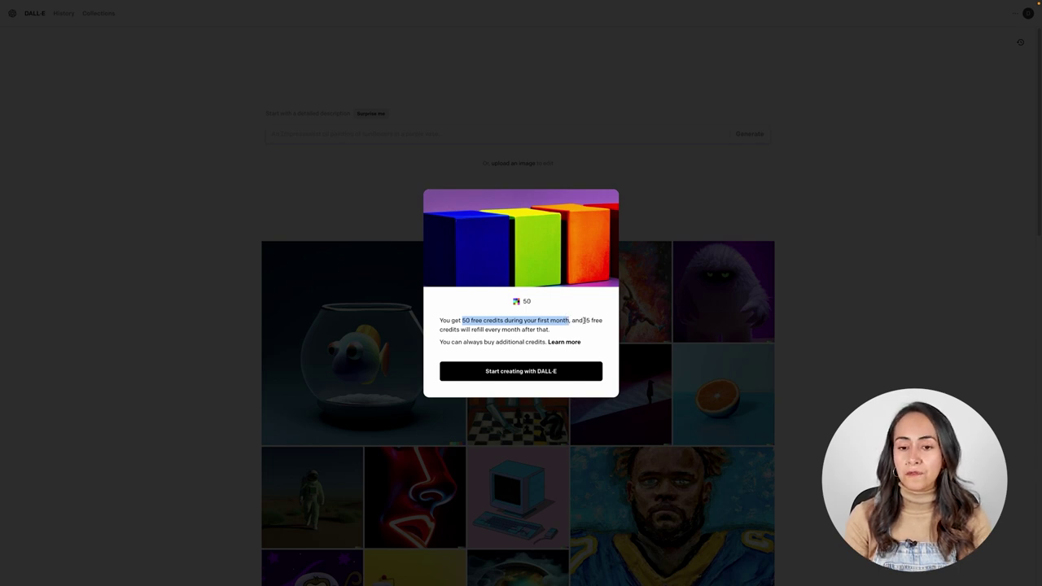
{"action": "left_click_drag", "start_coordinate": [584, 320], "coordinate": [562, 332]}
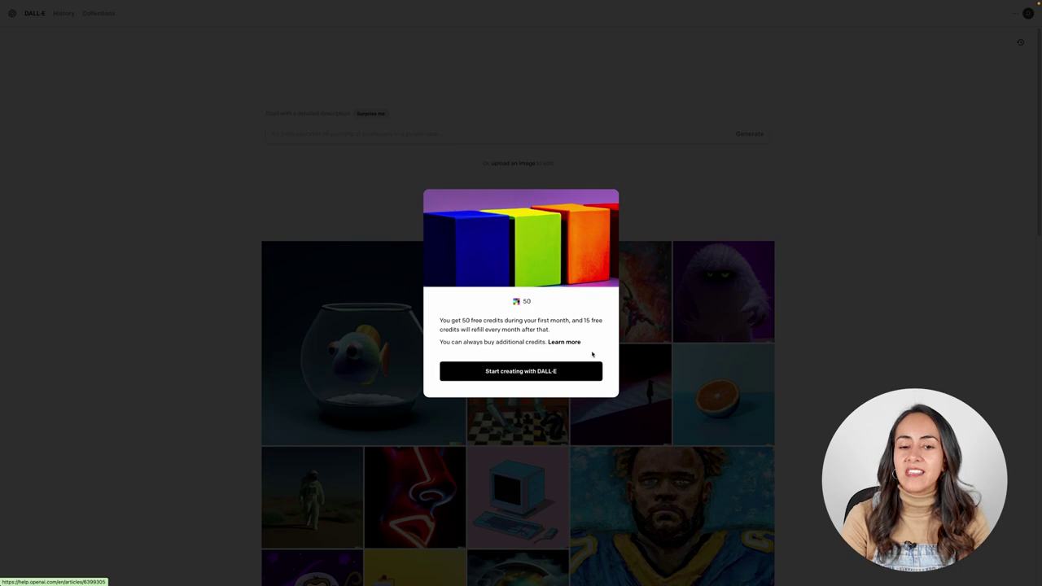
{"action": "left_click", "coordinate": [521, 371]}
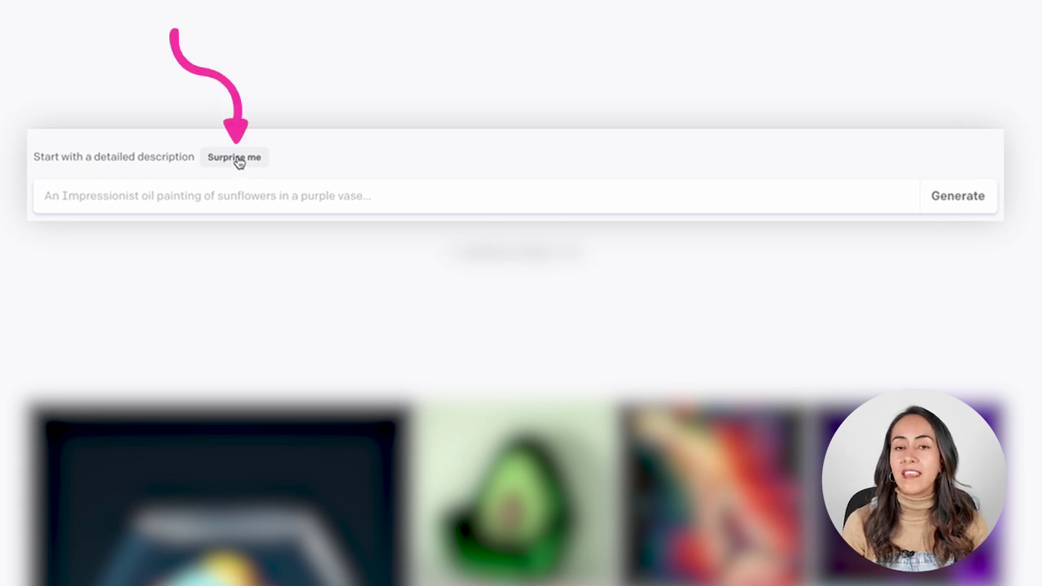
Cycle through Surprise me example prompts, ending on the teddy-bear grocery suggestion
{"action": "left_click", "coordinate": [235, 158]}
{"action": "left_click", "coordinate": [236, 159]}
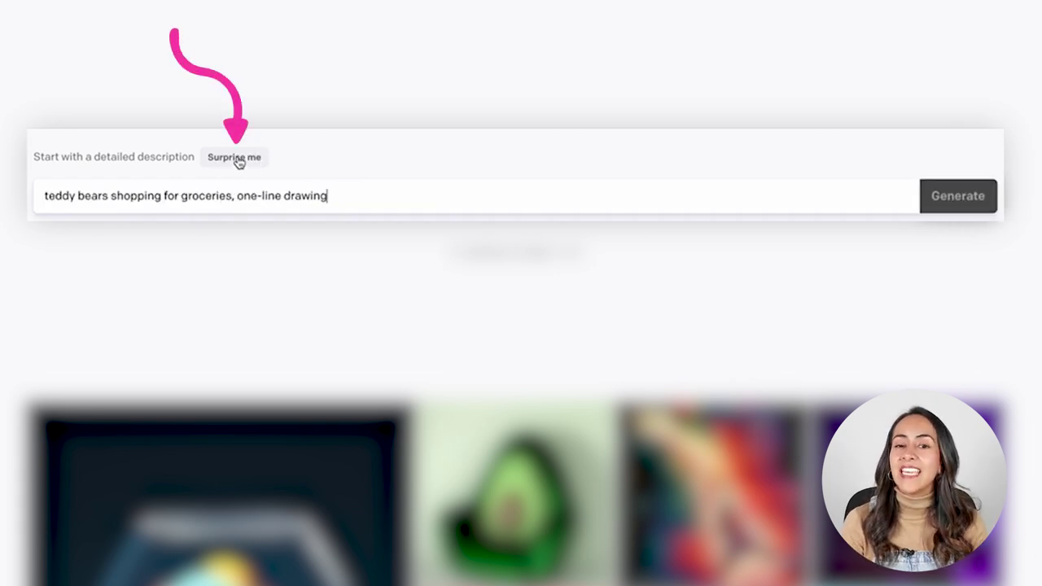
{"action": "left_click", "coordinate": [236, 158]}
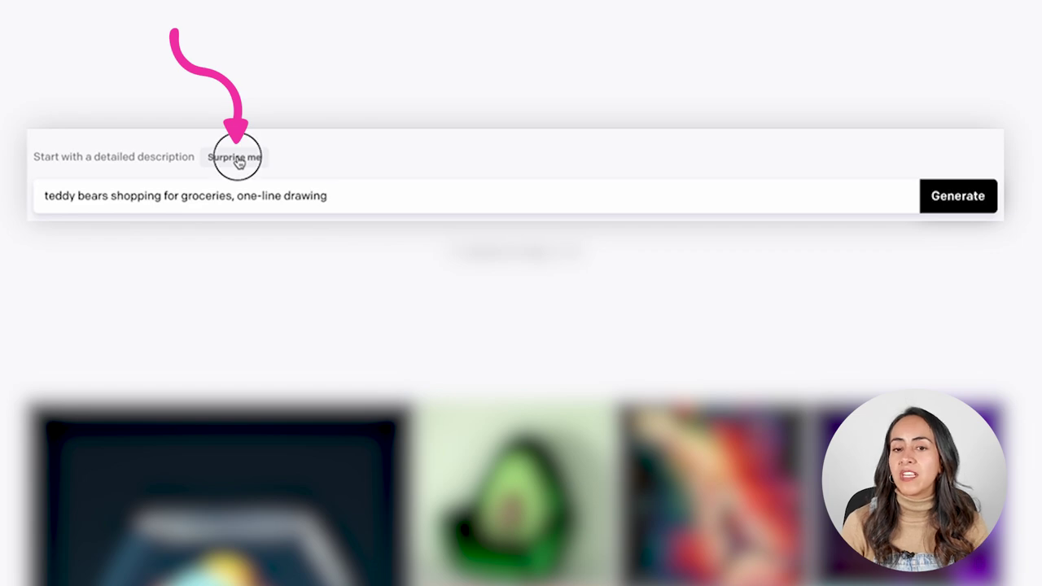
{"action": "left_click", "coordinate": [235, 159]}
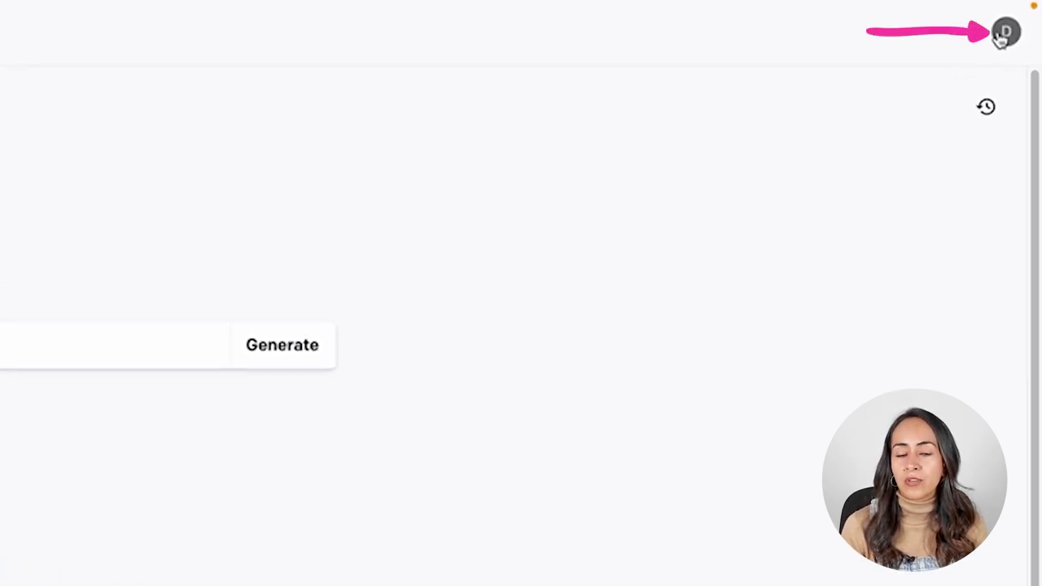
Check the 48 remaining credits in the account menu, then close it
{"action": "left_click", "coordinate": [1002, 37]}
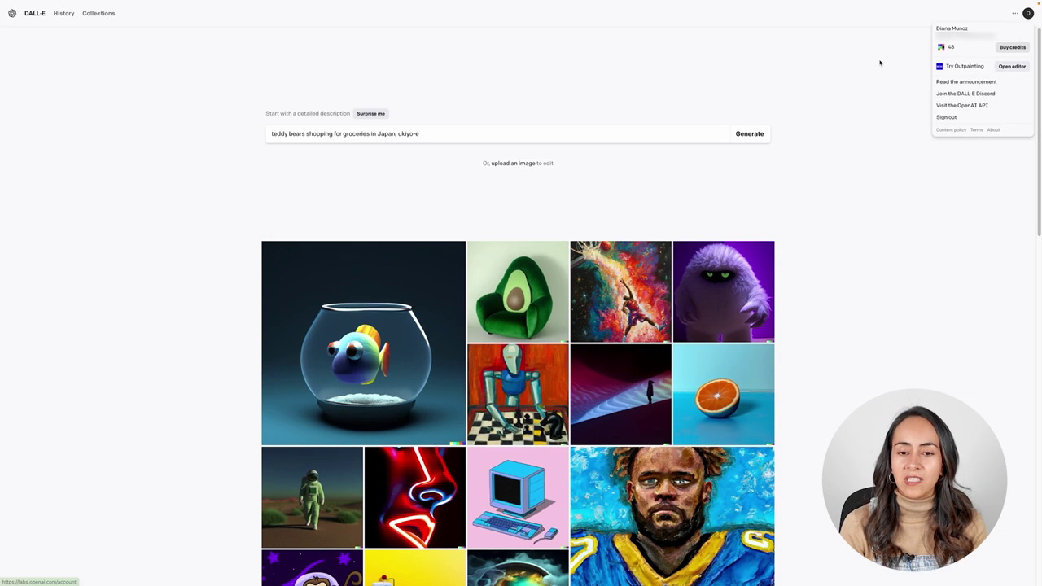
{"action": "left_click", "coordinate": [618, 160]}
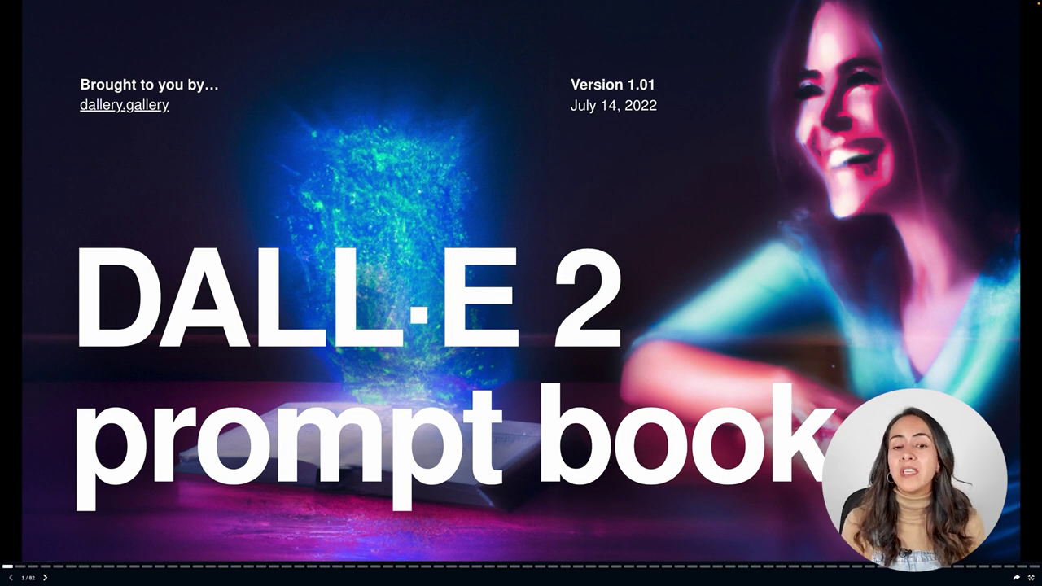
Page through the prompt book's opening pages, then return to the table of contents
{"action": "key", "text": "Right"}
{"action": "key", "text": "Right"}
{"action": "key", "text": "Right"}
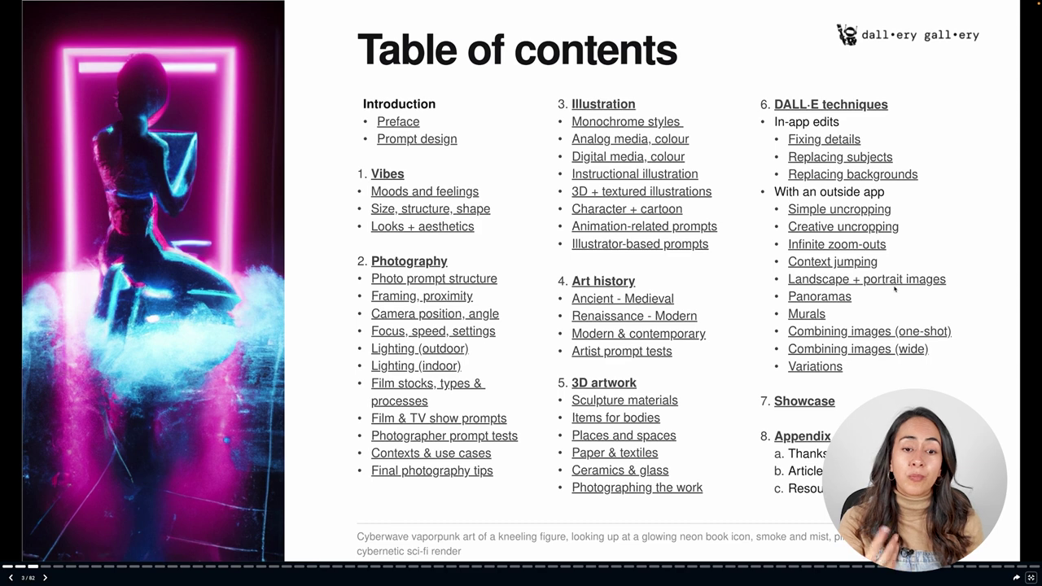
{"action": "key", "text": "Right"}
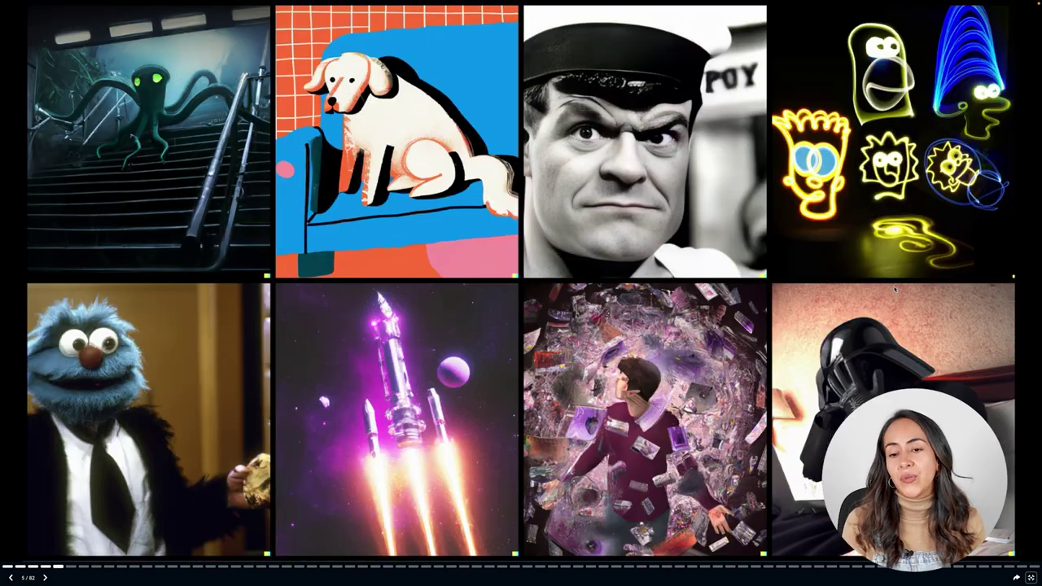
{"action": "key", "text": "Right"}
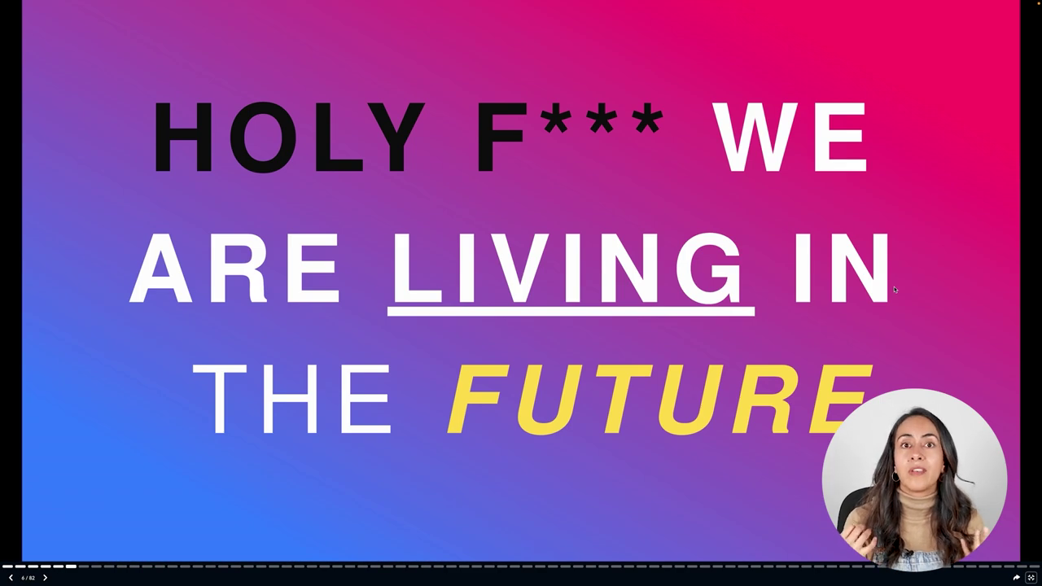
{"action": "key", "text": "Right"}
{"action": "key", "text": "Right"}
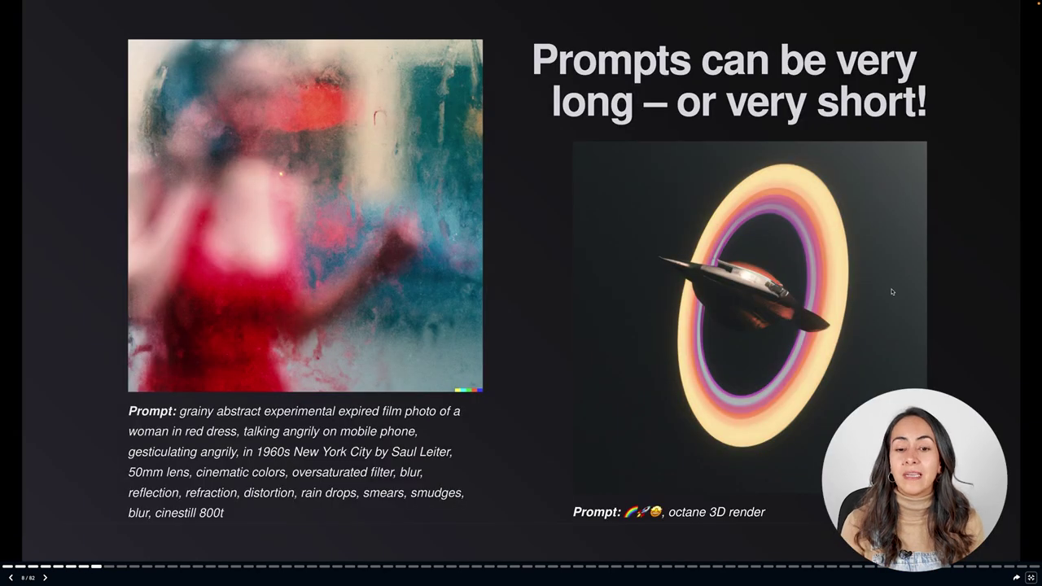
{"action": "key", "text": "Right"}
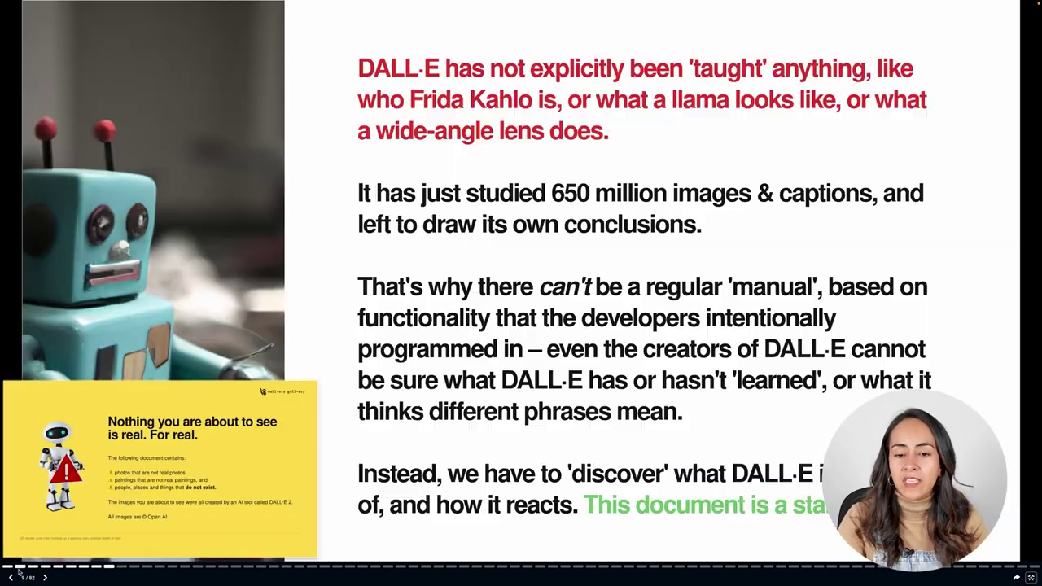
{"action": "left_click", "coordinate": [30, 568]}
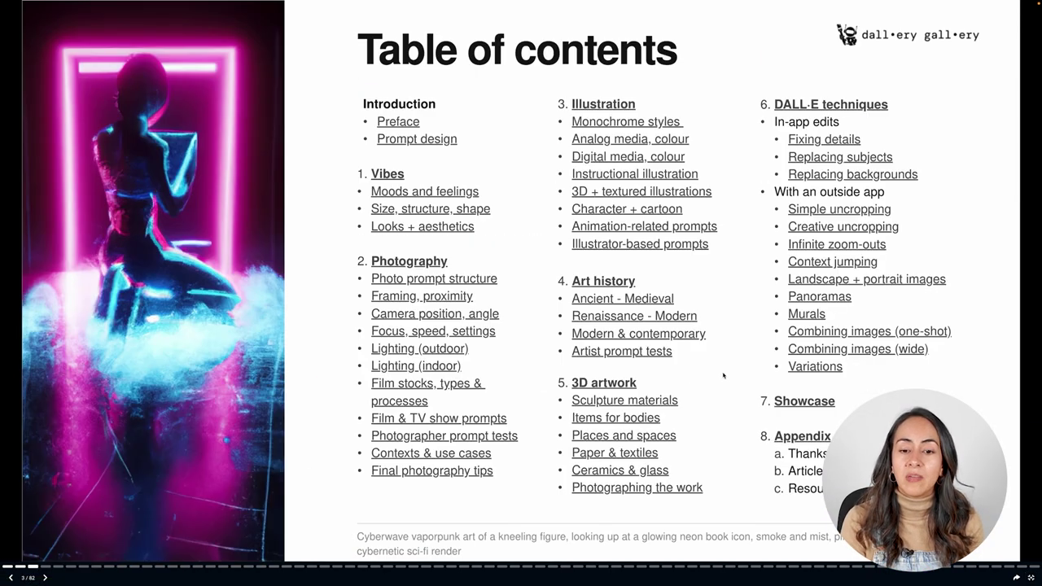
Jump to the Illustration section and page through its styles to early art history
{"action": "left_click", "coordinate": [594, 106]}
{"action": "left_click", "coordinate": [44, 578]}
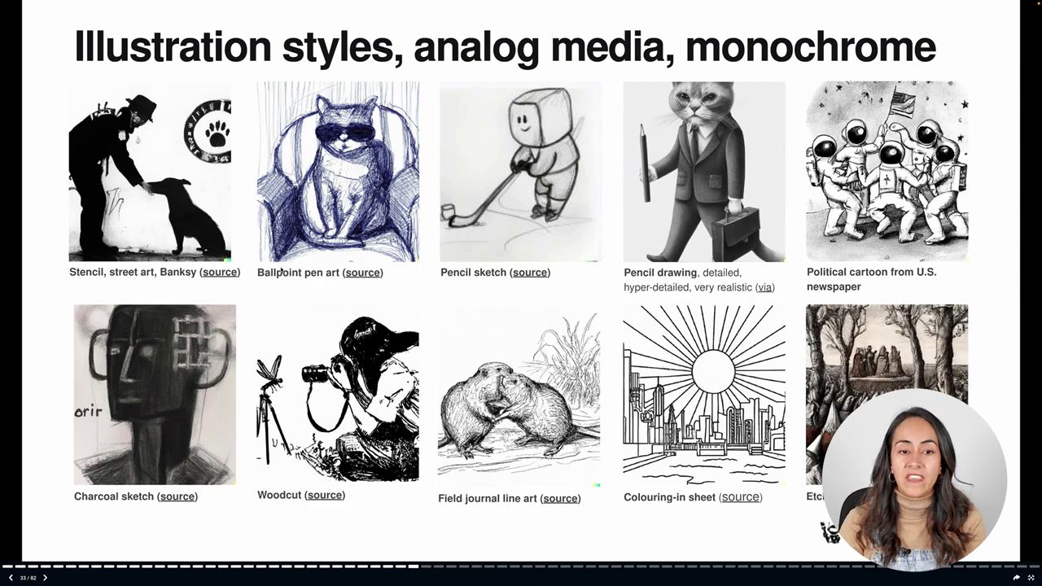
{"action": "key", "text": "Right"}
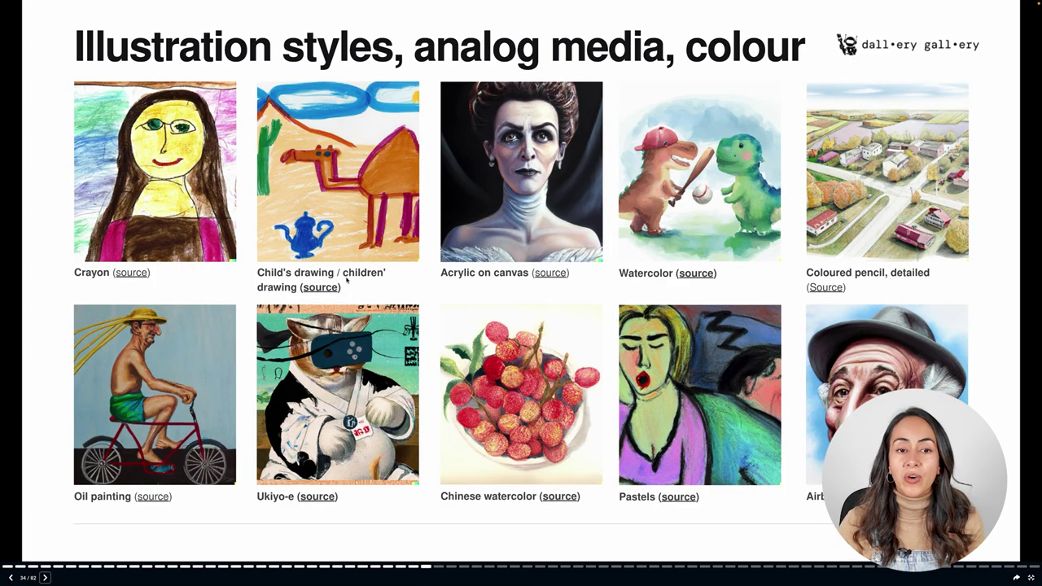
{"action": "key", "text": "Right"}
{"action": "key", "text": "Right"}
{"action": "key", "text": "Right"}
{"action": "key", "text": "Right"}
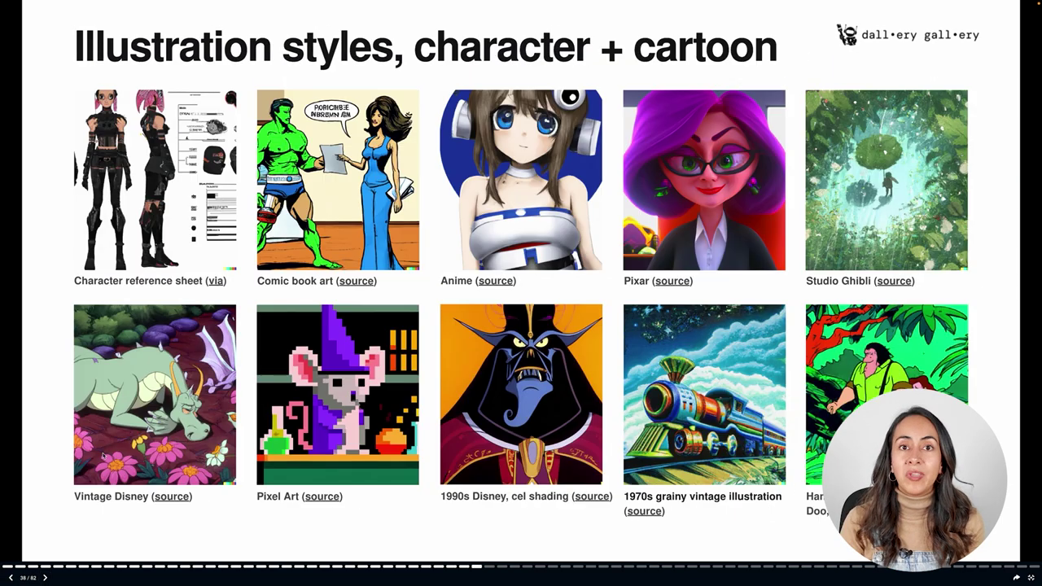
{"action": "key", "text": "Right"}
{"action": "key", "text": "Right"}
{"action": "key", "text": "Right"}
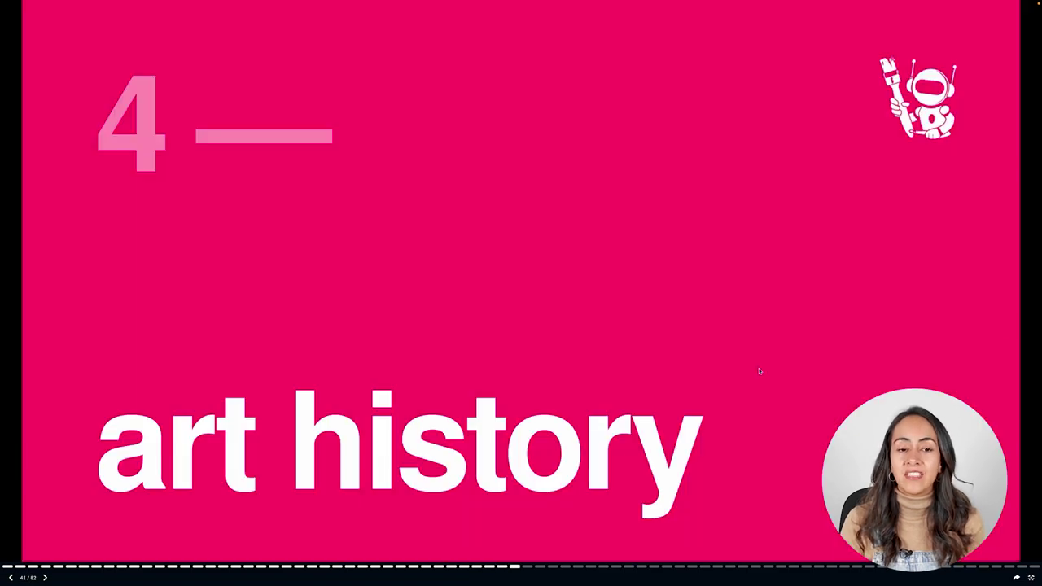
{"action": "key", "text": "Right"}
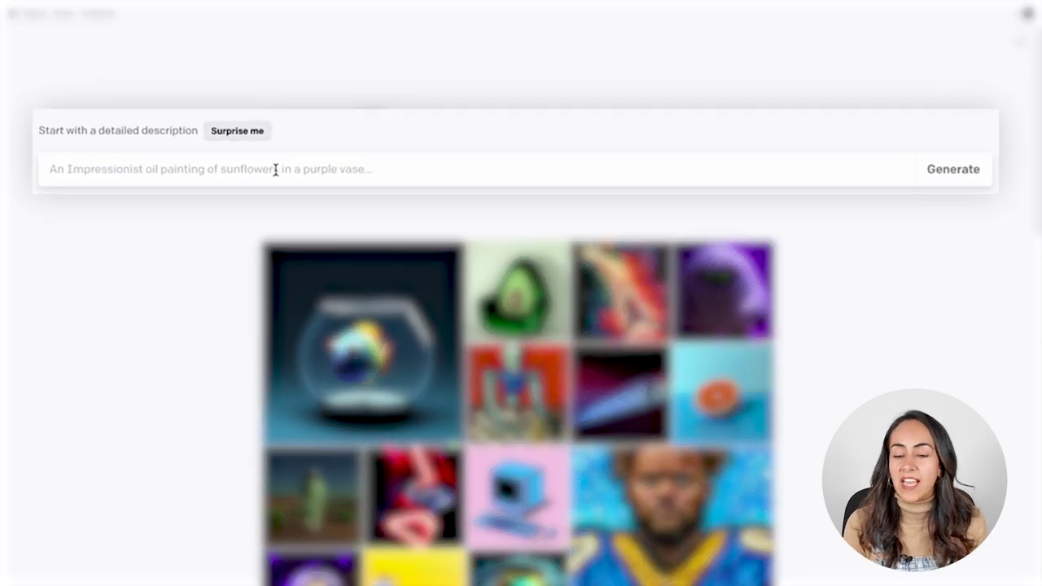
Generate images for 'hairy happy monster in field full of daisies, child's drawing'
{"action": "type", "text": "hairy happy monster i"}
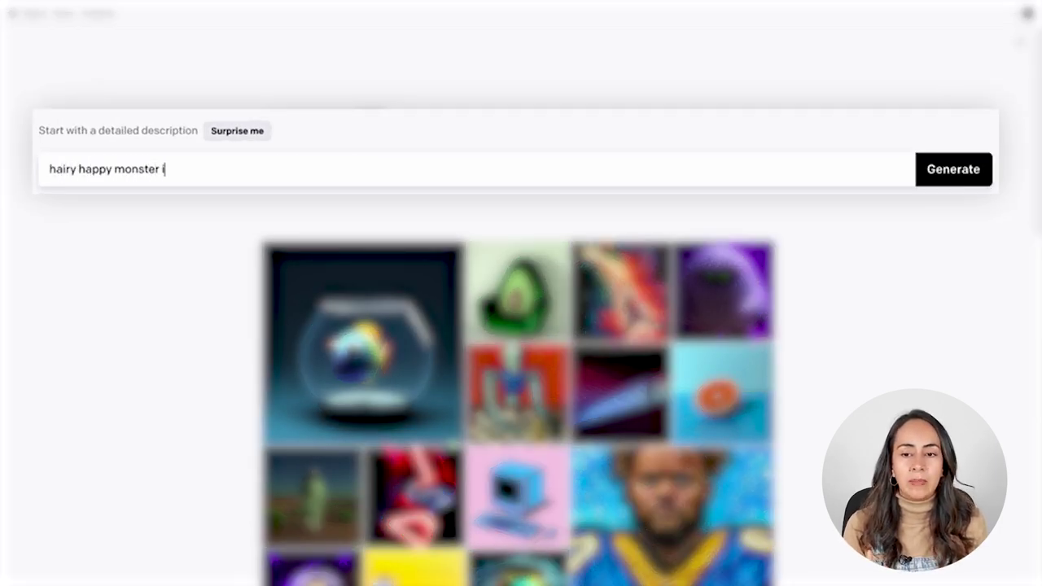
{"action": "type", "text": "n field full of dais"}
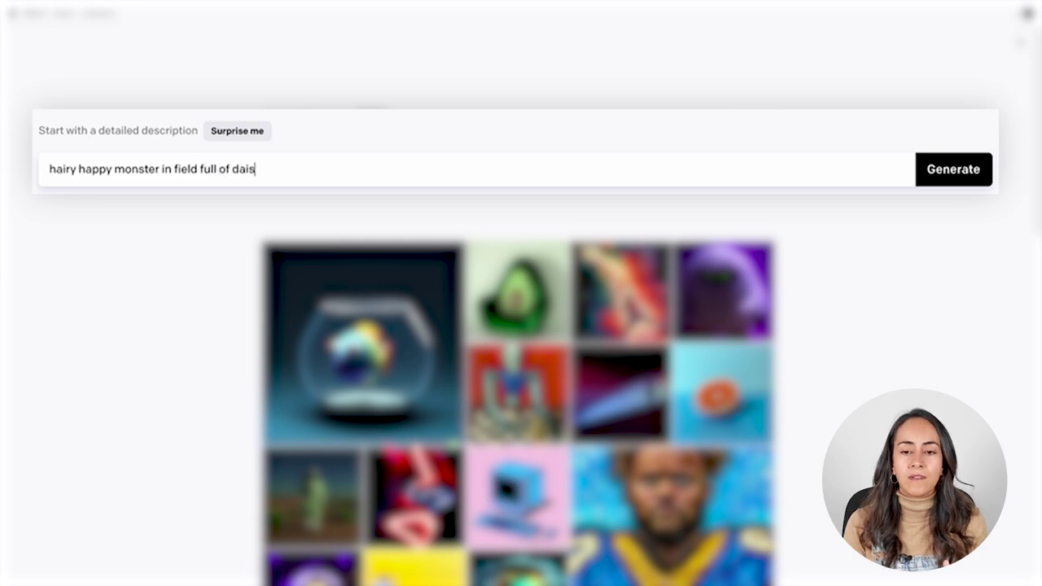
{"action": "type", "text": "ies, child's drawing"}
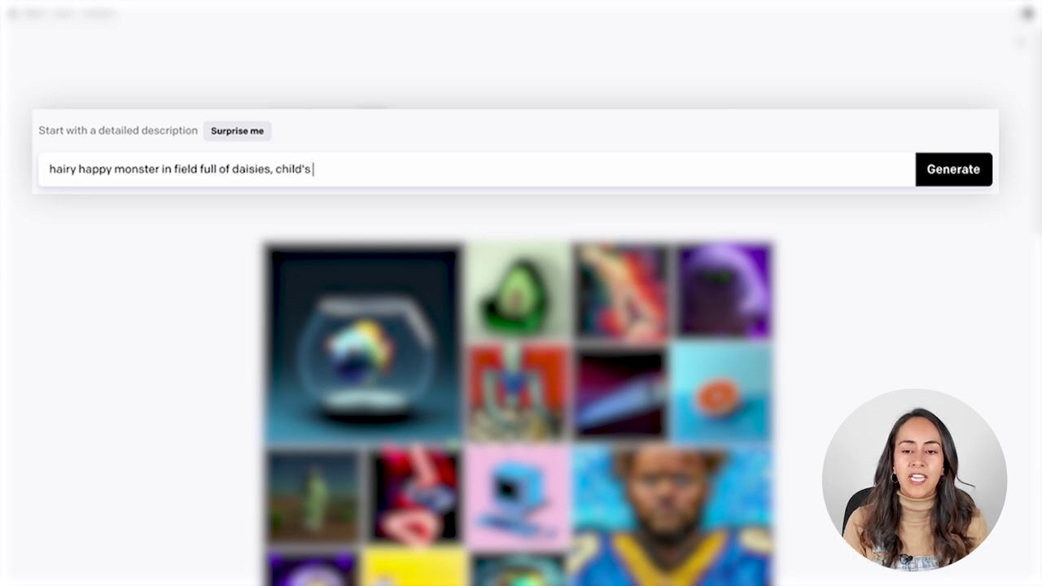
{"action": "left_click", "coordinate": [936, 183]}
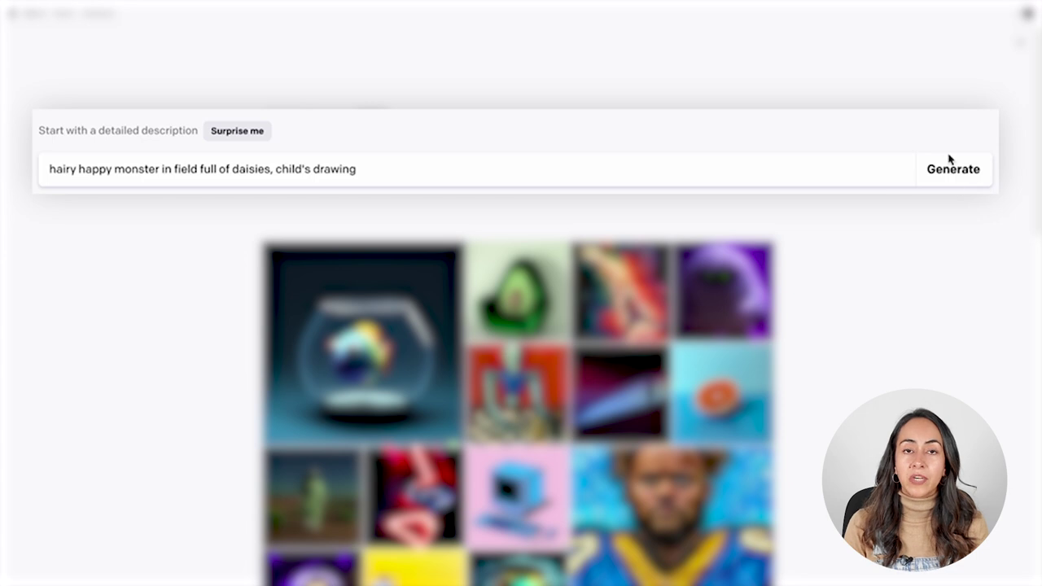
{"action": "left_click", "coordinate": [959, 168]}
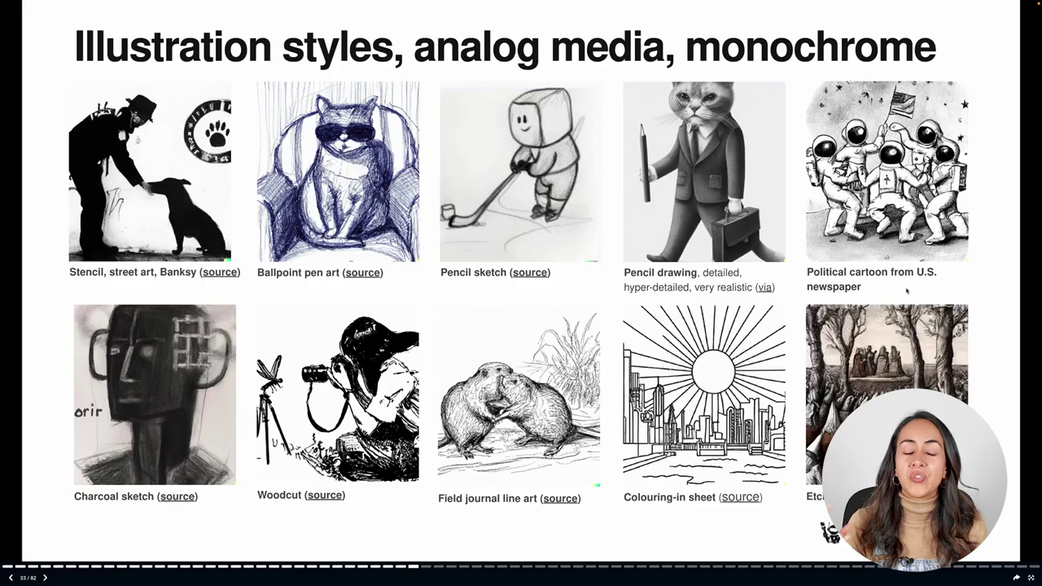
Page the prompt book from colour illustration styles to 3D + textured, then return to DALL·E
{"action": "key", "text": "Right"}
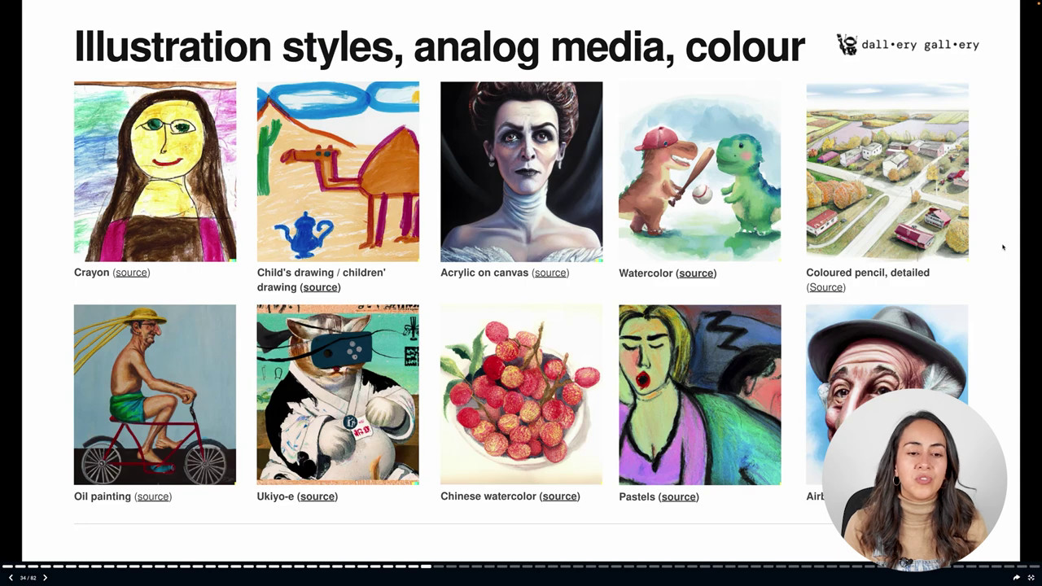
{"action": "key", "text": "Right"}
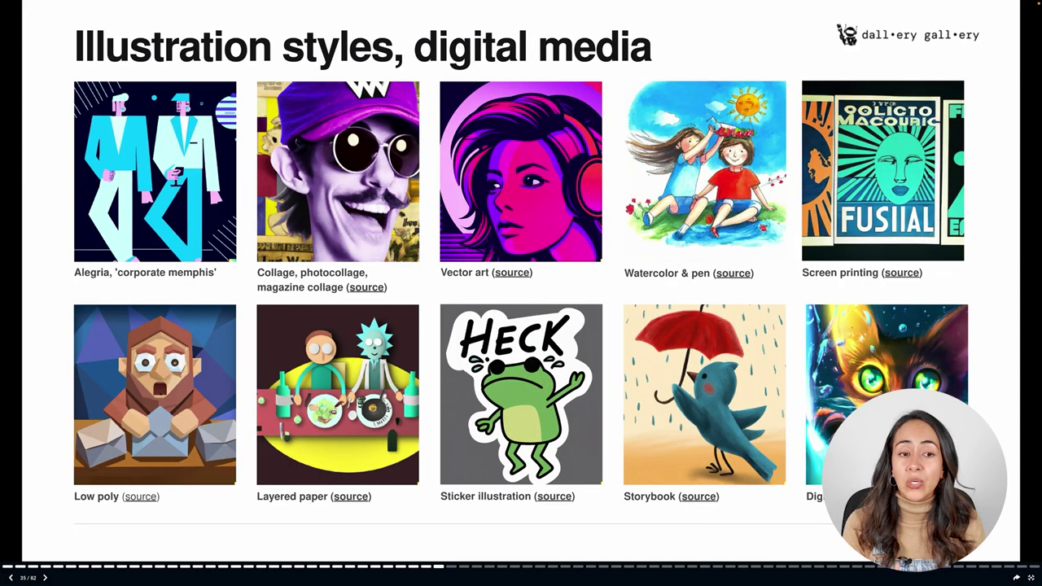
{"action": "key", "text": "Right"}
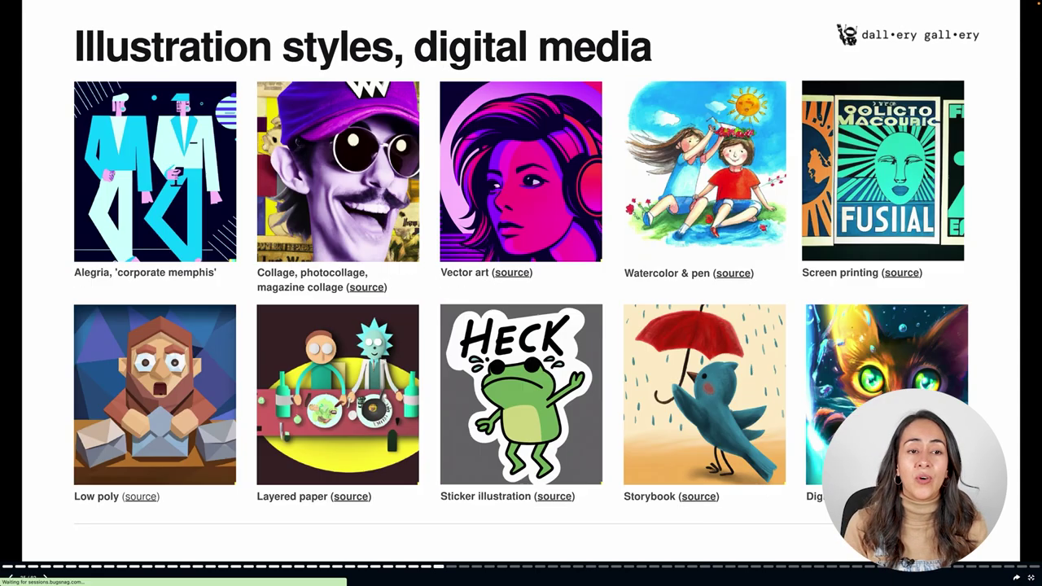
{"action": "key", "text": "Right"}
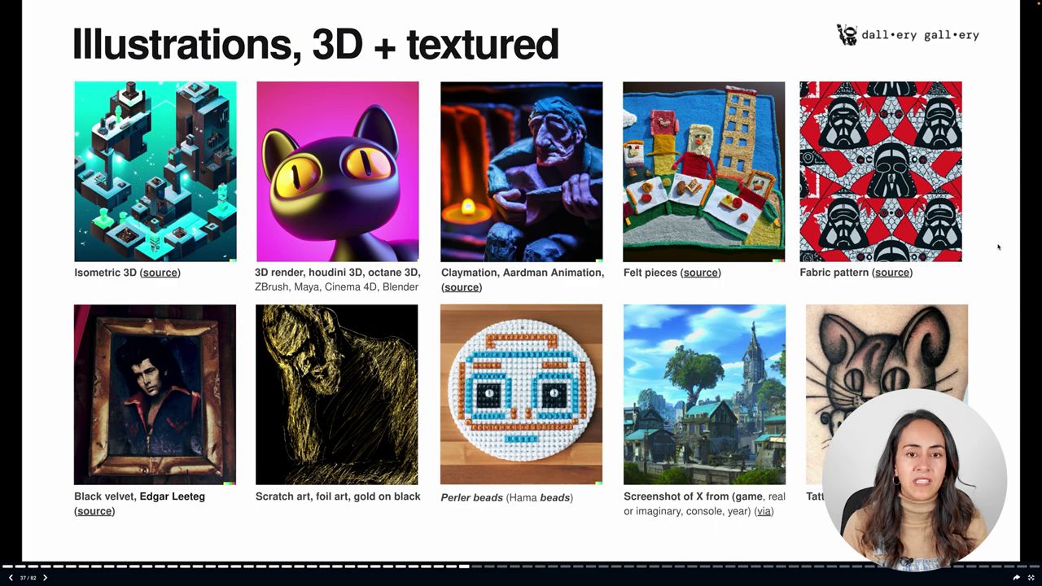
{"action": "key", "text": "ctrl+Right"}
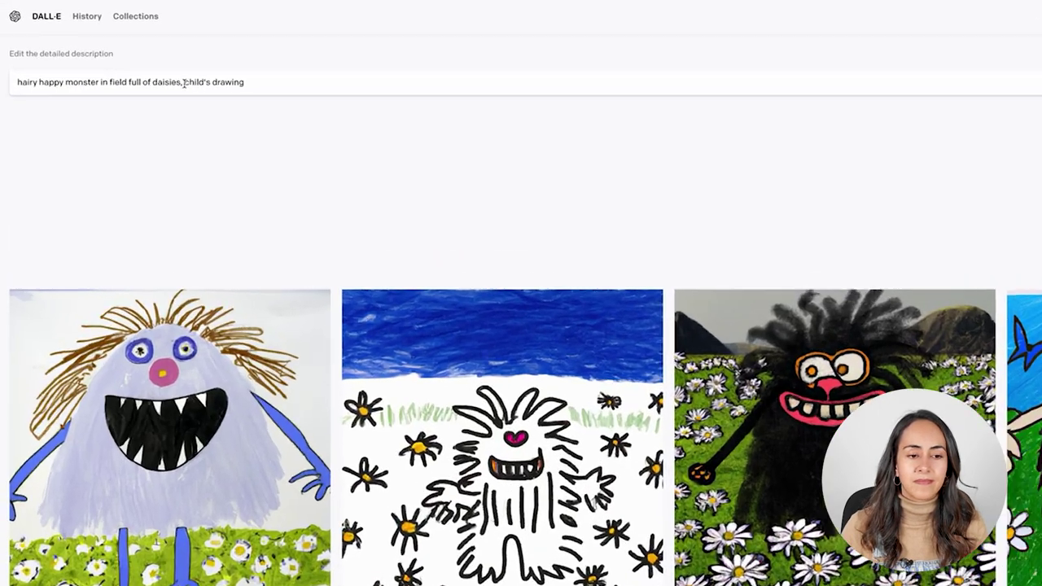
Swap 'child's drawing' for '3d render', generate, and view the first monster full size
{"action": "type", "text": "3d render"}
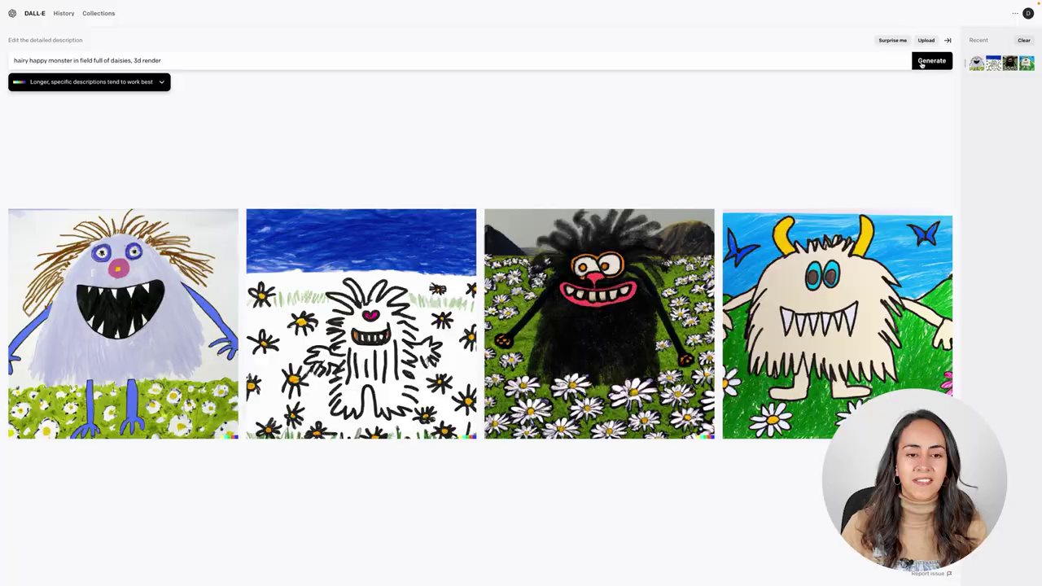
{"action": "left_click", "coordinate": [932, 60]}
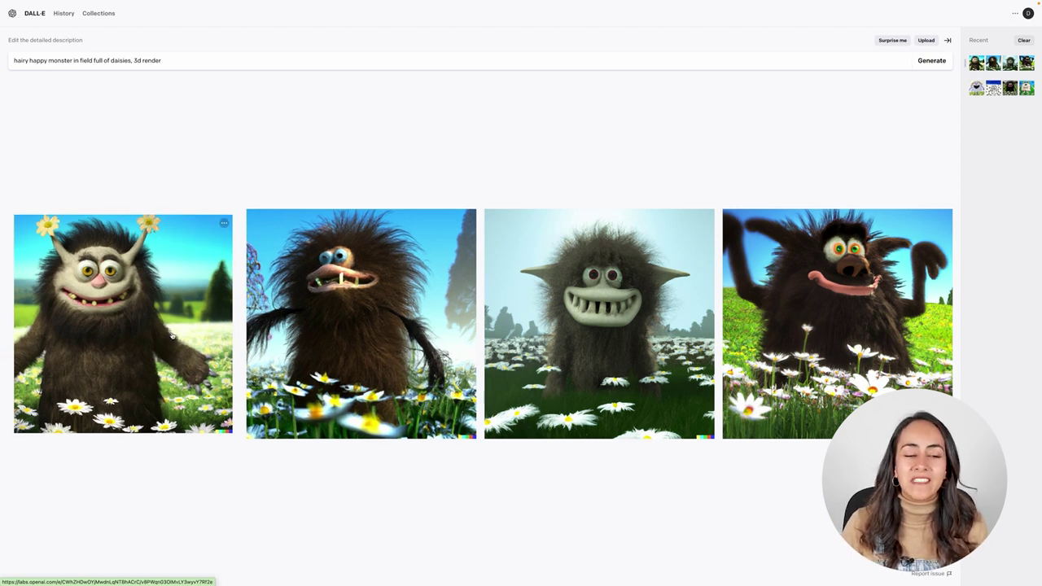
{"action": "left_click", "coordinate": [175, 334]}
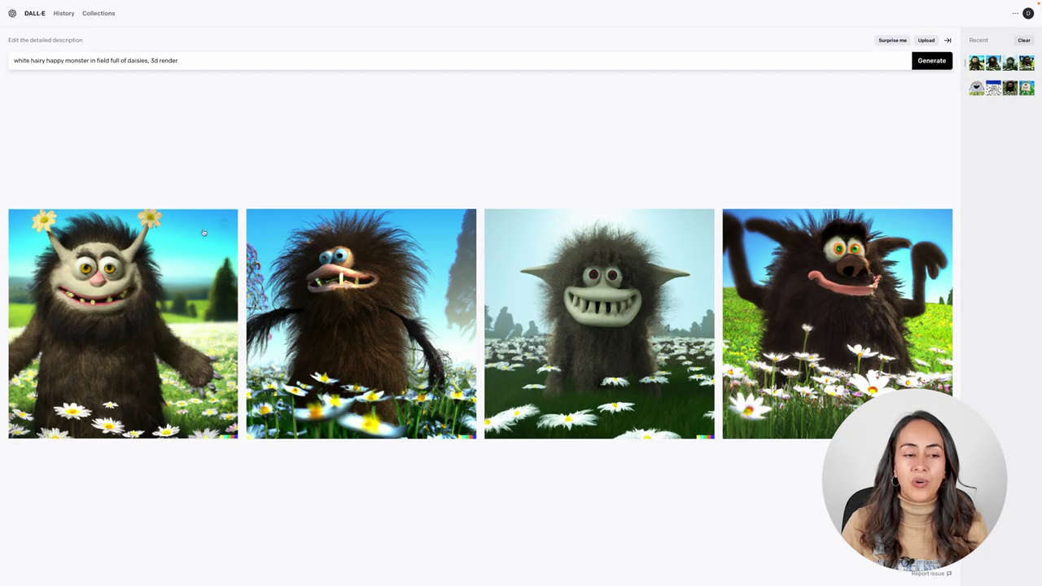
{"action": "mouse_move", "coordinate": [225, 224]}
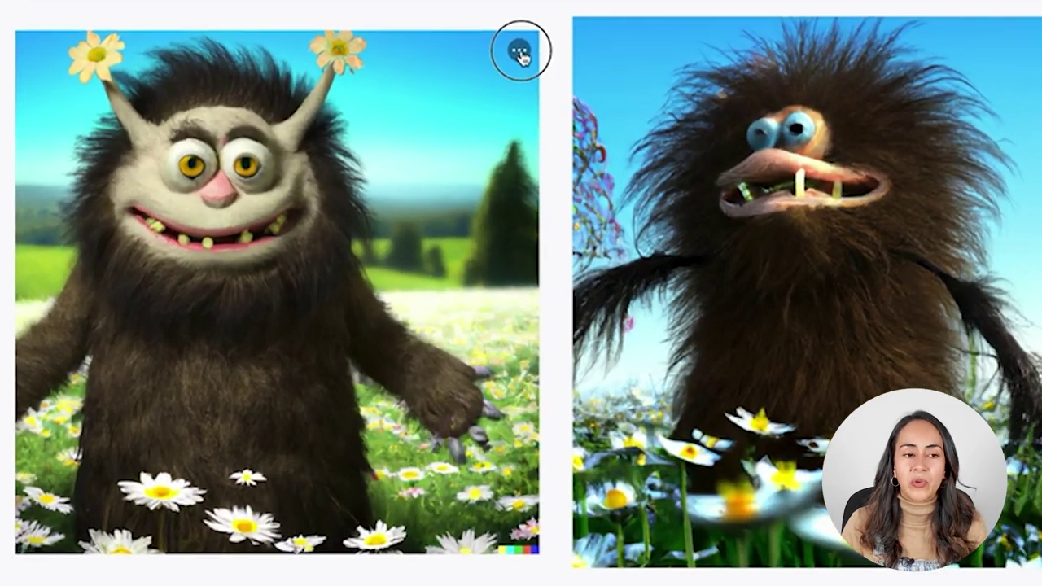
Open the Quick actions menu for the first 3D monster image
{"action": "left_click", "coordinate": [225, 224]}
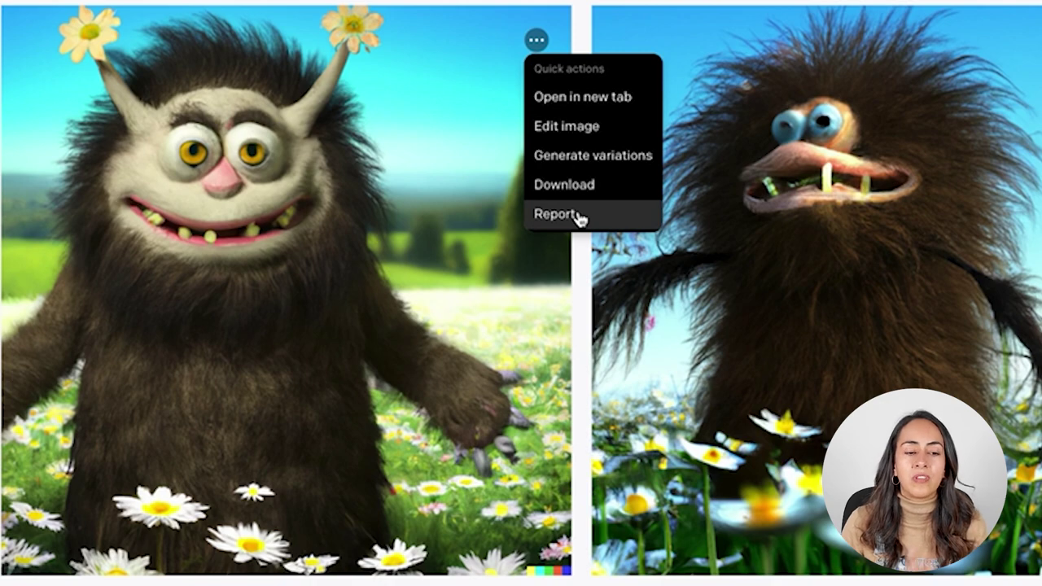
Download the first 3D hairy-monster render, saving it to the Downloads folder
{"action": "left_click", "coordinate": [570, 161]}
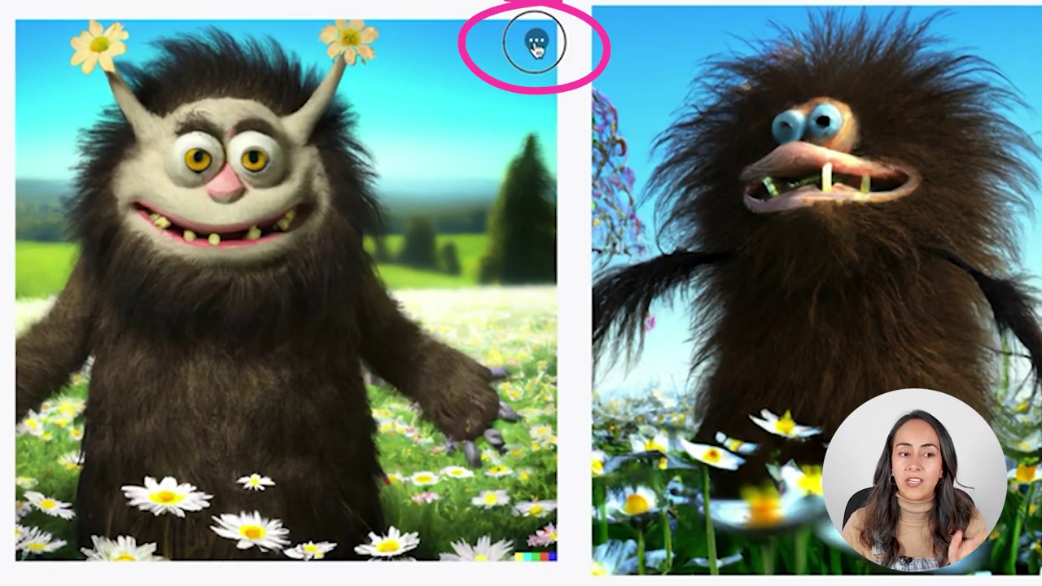
{"action": "left_click", "coordinate": [224, 222]}
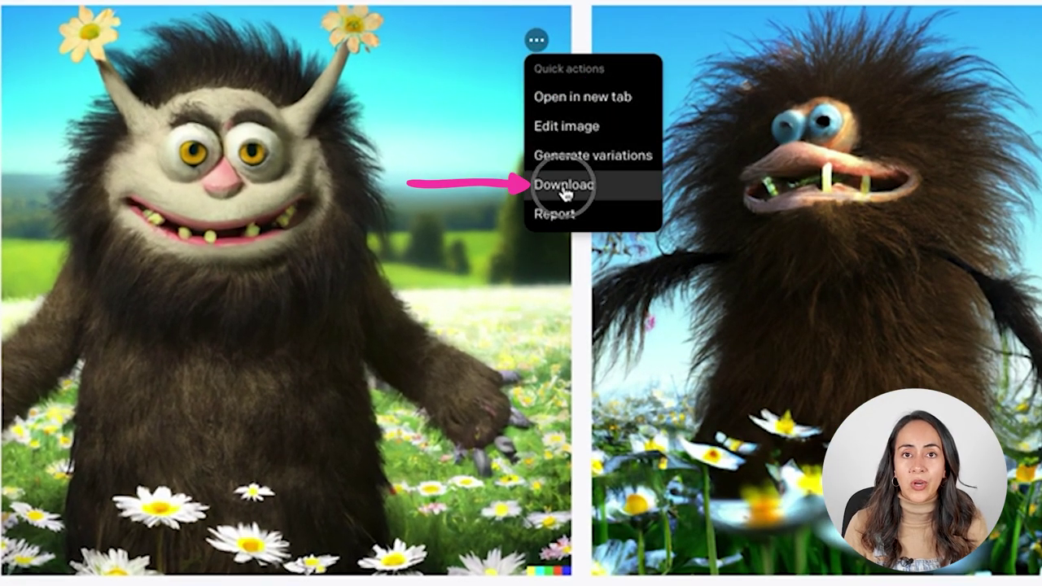
{"action": "left_click", "coordinate": [565, 189]}
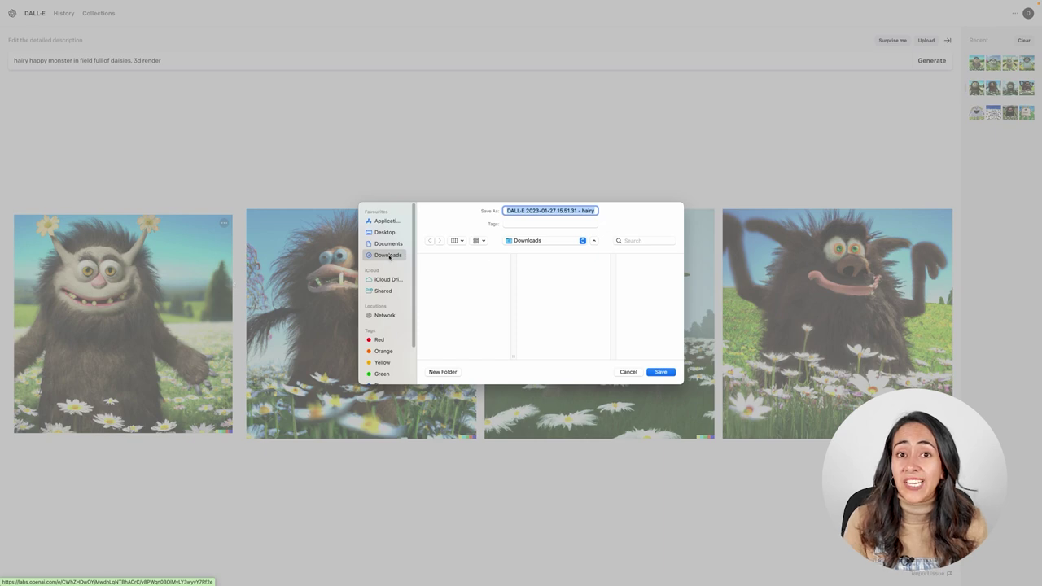